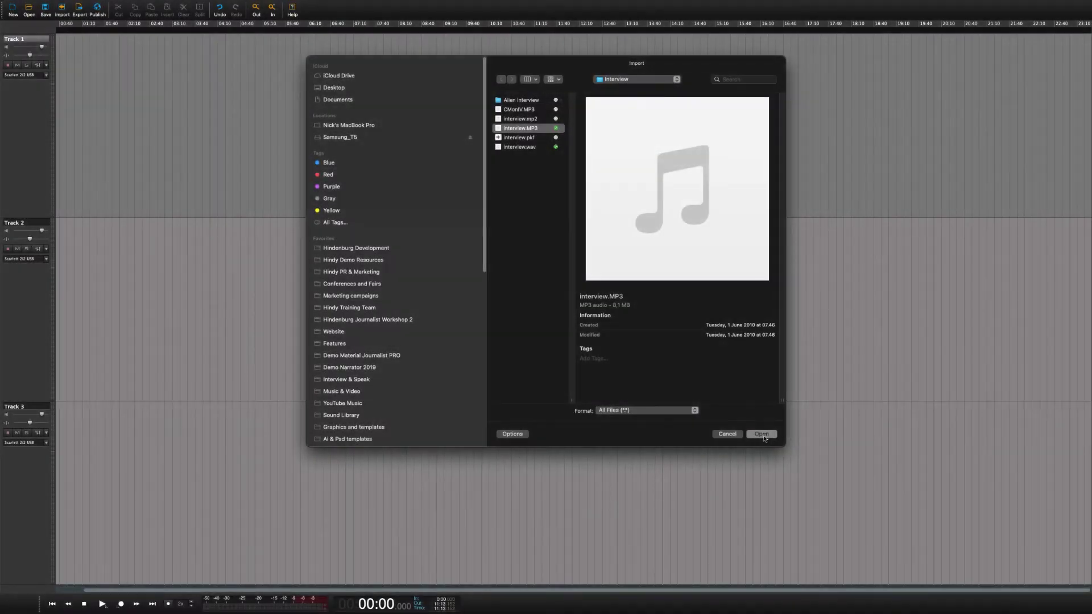
Import the five voice clips onto Track 1 and the music bed onto Track 2.
{"action": "left_click", "coordinate": [762, 434]}
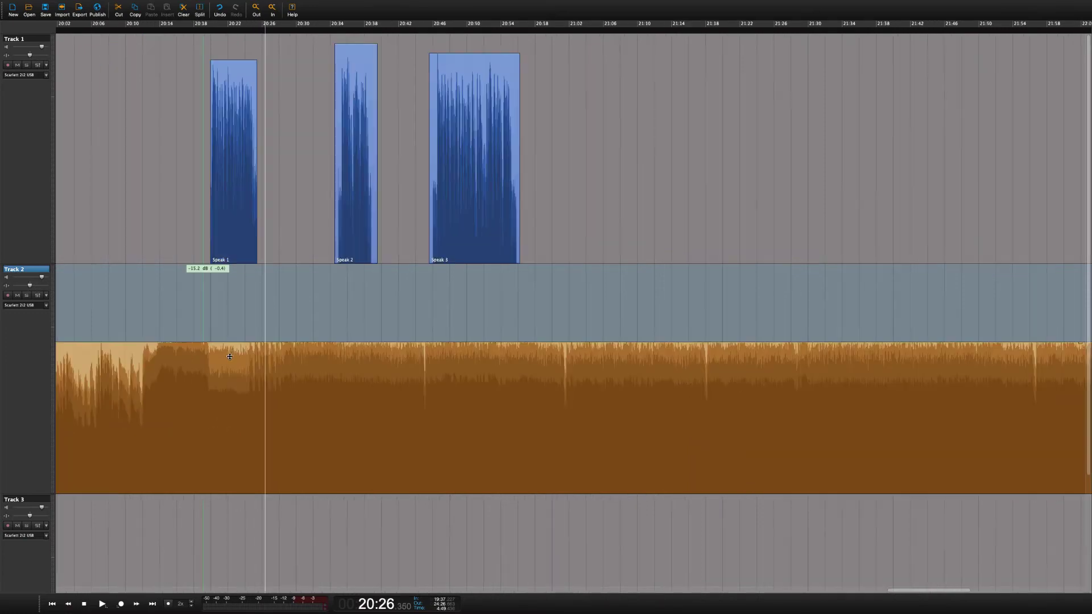
Pull the Track 2 music volume down beneath Speak 1, previewing playback and reselecting the music clip.
{"action": "left_click_drag", "start_coordinate": [229, 342], "coordinate": [230, 370]}
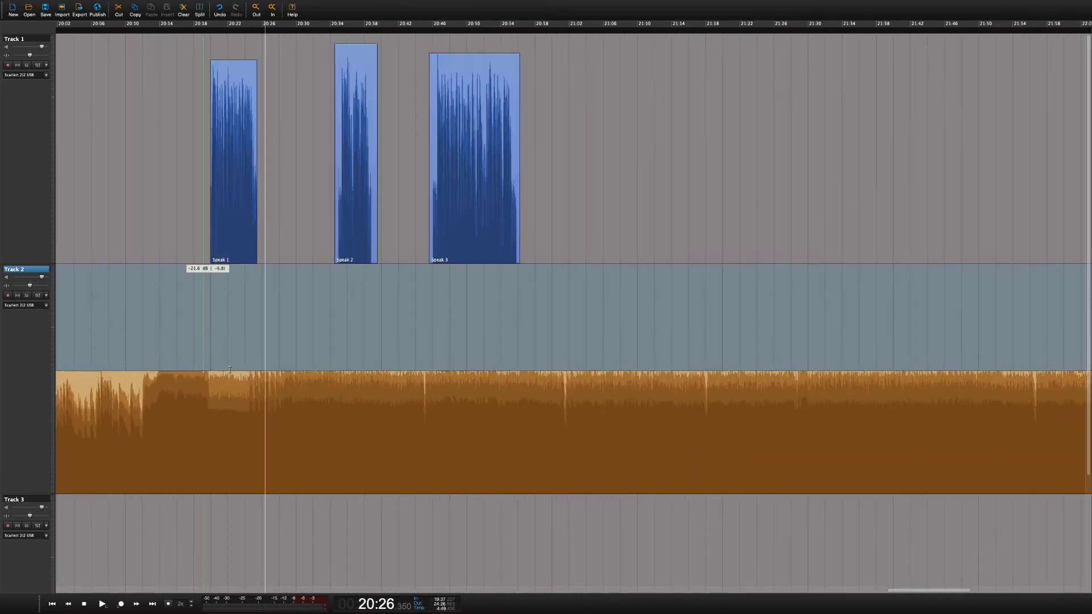
{"action": "left_click", "coordinate": [212, 371]}
{"action": "key", "text": "space"}
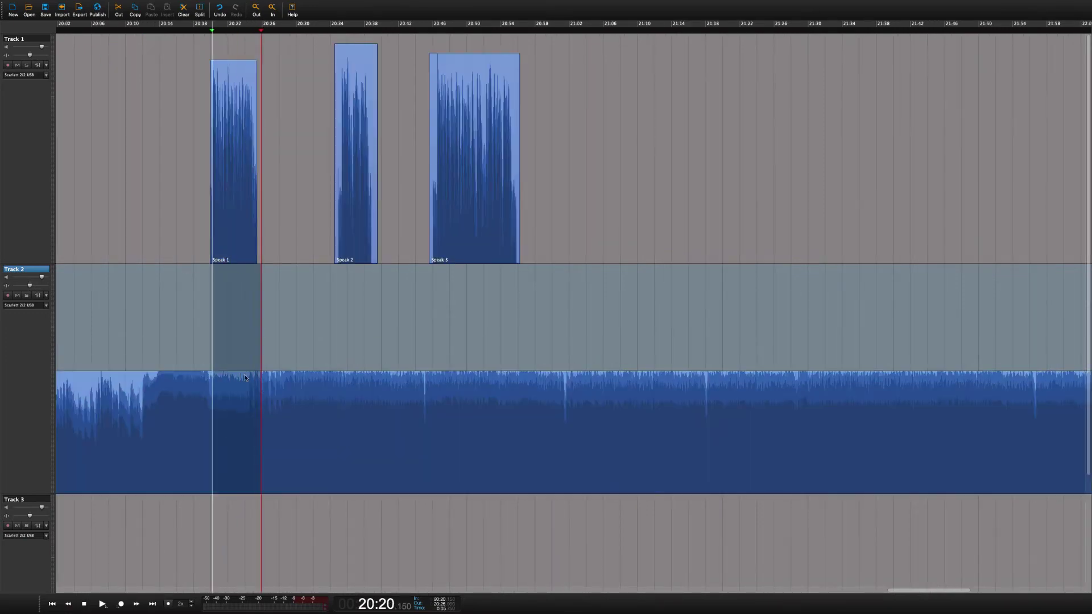
{"action": "left_click_drag", "start_coordinate": [240, 371], "coordinate": [240, 401]}
{"action": "left_click", "coordinate": [280, 399]}
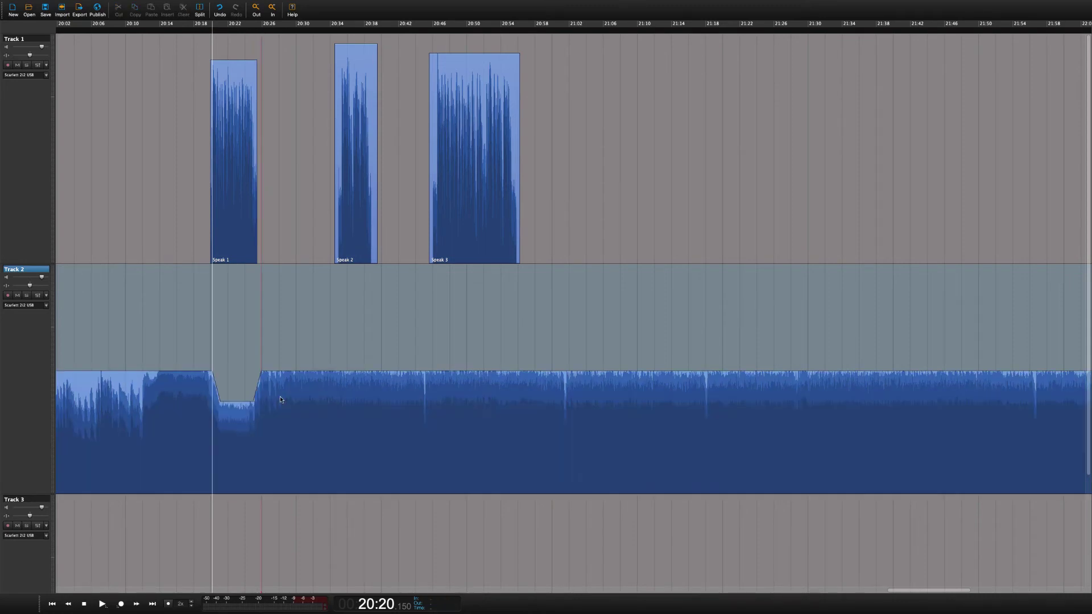
{"action": "left_click", "coordinate": [279, 399]}
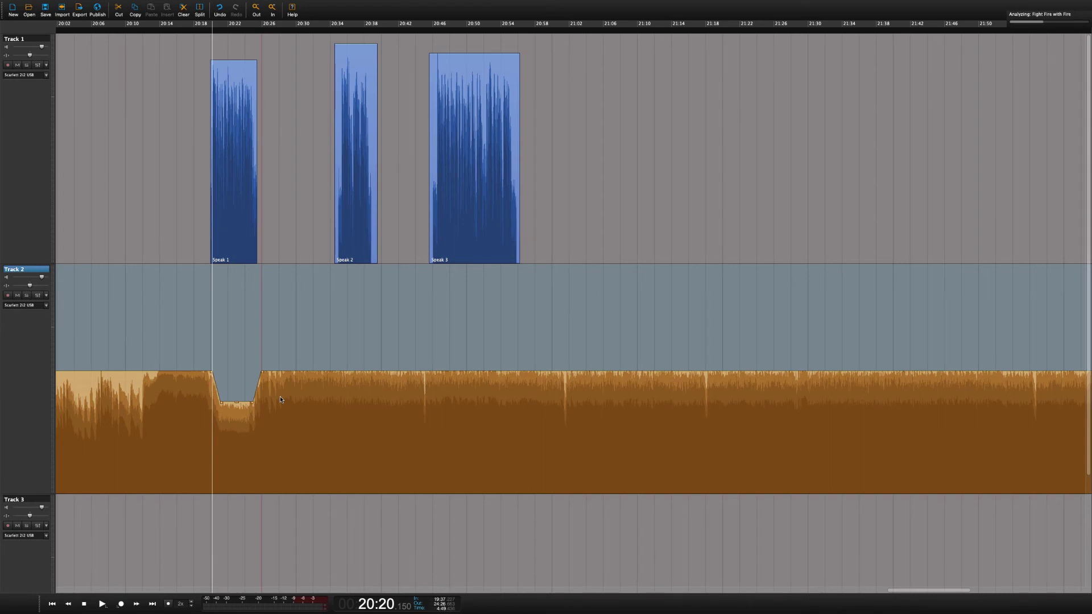
{"action": "scroll", "coordinate": [281, 399], "scroll_direction": "up", "scroll_amount": 4}
{"action": "scroll", "coordinate": [280, 400], "scroll_direction": "up", "scroll_amount": 2}
{"action": "scroll", "coordinate": [279, 399], "scroll_direction": "up", "scroll_amount": 1}
{"action": "scroll", "coordinate": [280, 399], "scroll_direction": "up", "scroll_amount": 5}
{"action": "scroll", "coordinate": [280, 399], "scroll_direction": "up", "scroll_amount": 1}
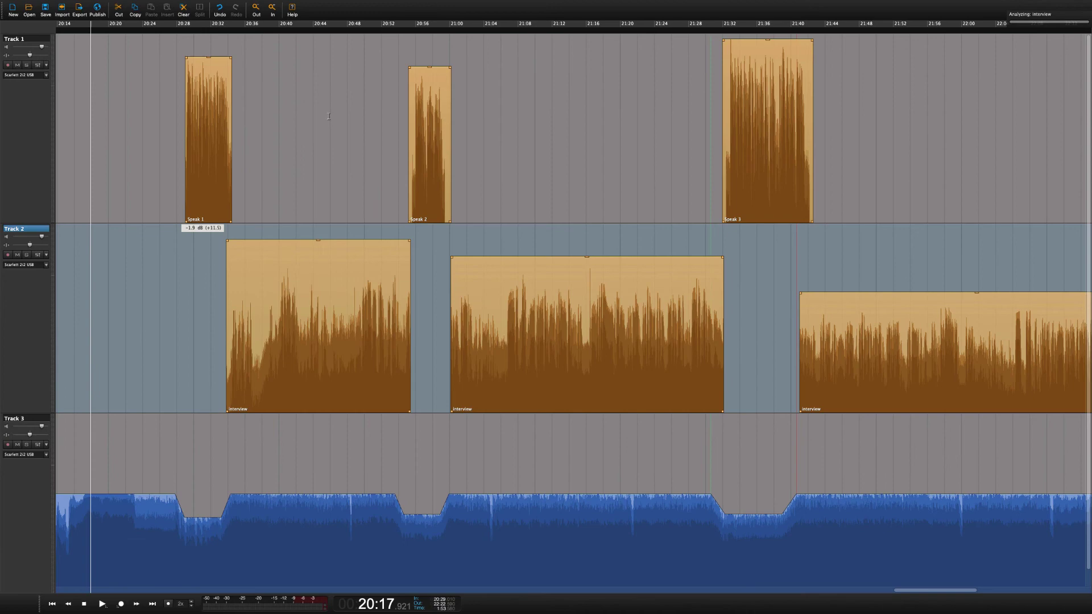
{"action": "scroll", "coordinate": [328, 117], "scroll_direction": "up", "scroll_amount": 2}
{"action": "scroll", "coordinate": [328, 116], "scroll_direction": "up", "scroll_amount": 2}
{"action": "scroll", "coordinate": [328, 117], "scroll_direction": "up", "scroll_amount": 2}
{"action": "scroll", "coordinate": [328, 117], "scroll_direction": "up", "scroll_amount": 3}
{"action": "scroll", "coordinate": [329, 117], "scroll_direction": "up", "scroll_amount": 3}
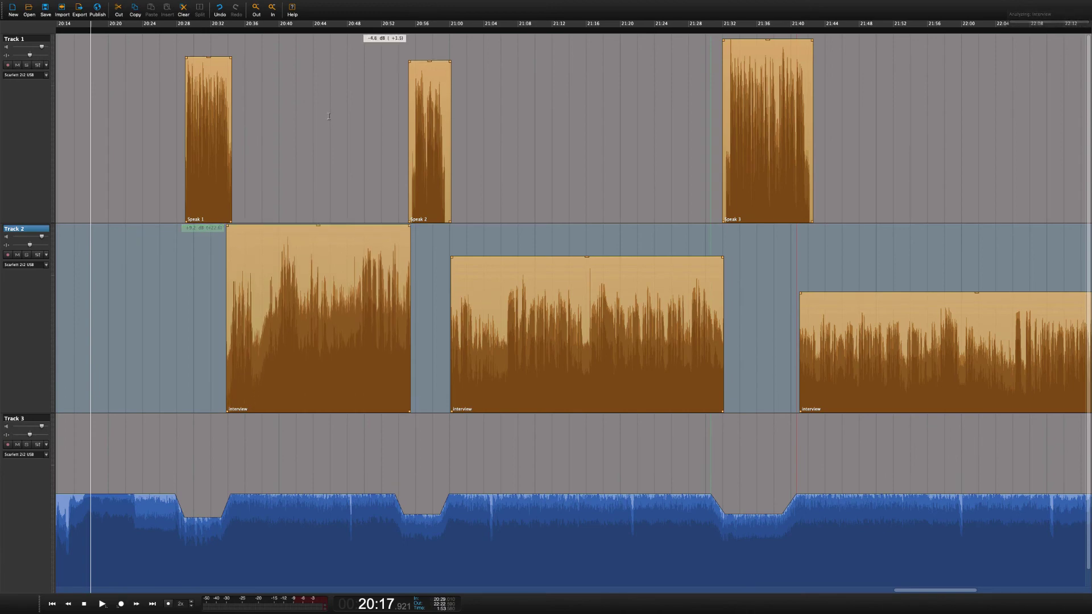
{"action": "scroll", "coordinate": [329, 117], "scroll_direction": "up", "scroll_amount": 2}
{"action": "scroll", "coordinate": [328, 117], "scroll_direction": "up", "scroll_amount": 3}
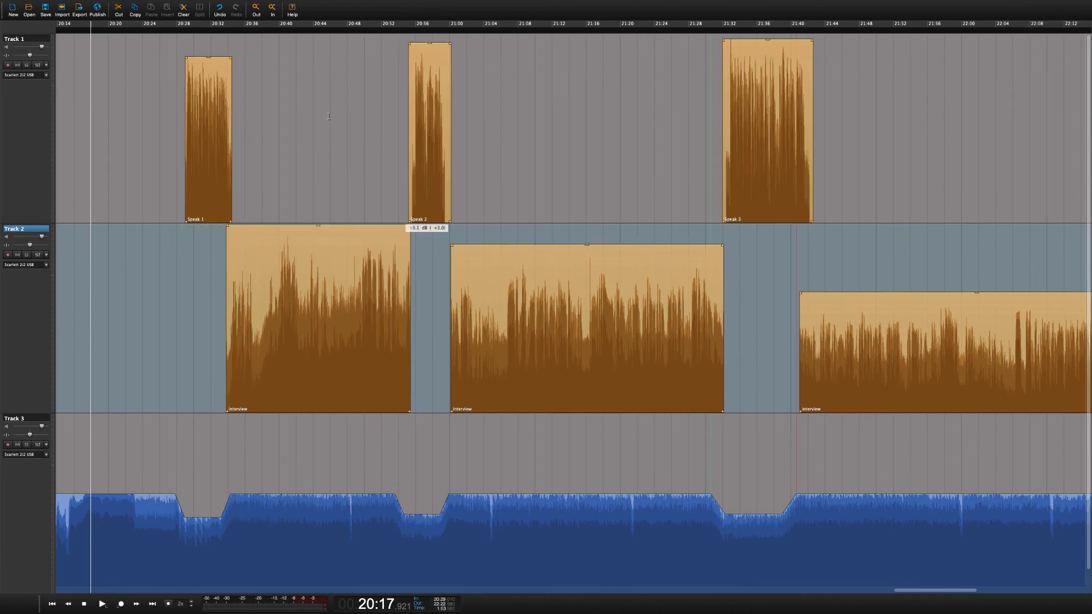
{"action": "scroll", "coordinate": [328, 117], "scroll_direction": "up", "scroll_amount": 3}
{"action": "scroll", "coordinate": [328, 117], "scroll_direction": "up", "scroll_amount": 3}
{"action": "scroll", "coordinate": [328, 117], "scroll_direction": "up", "scroll_amount": 3}
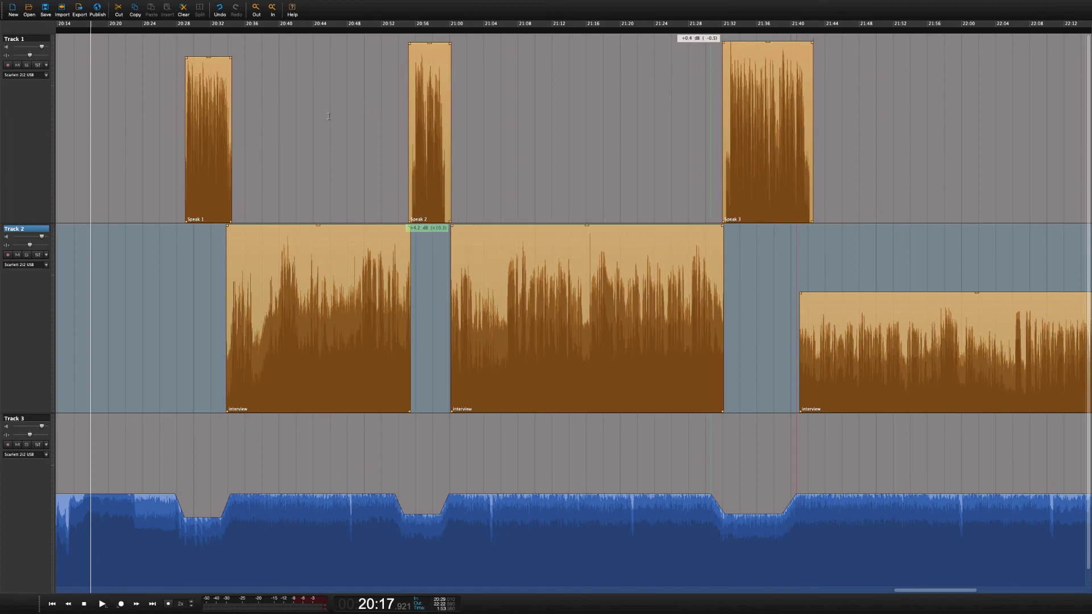